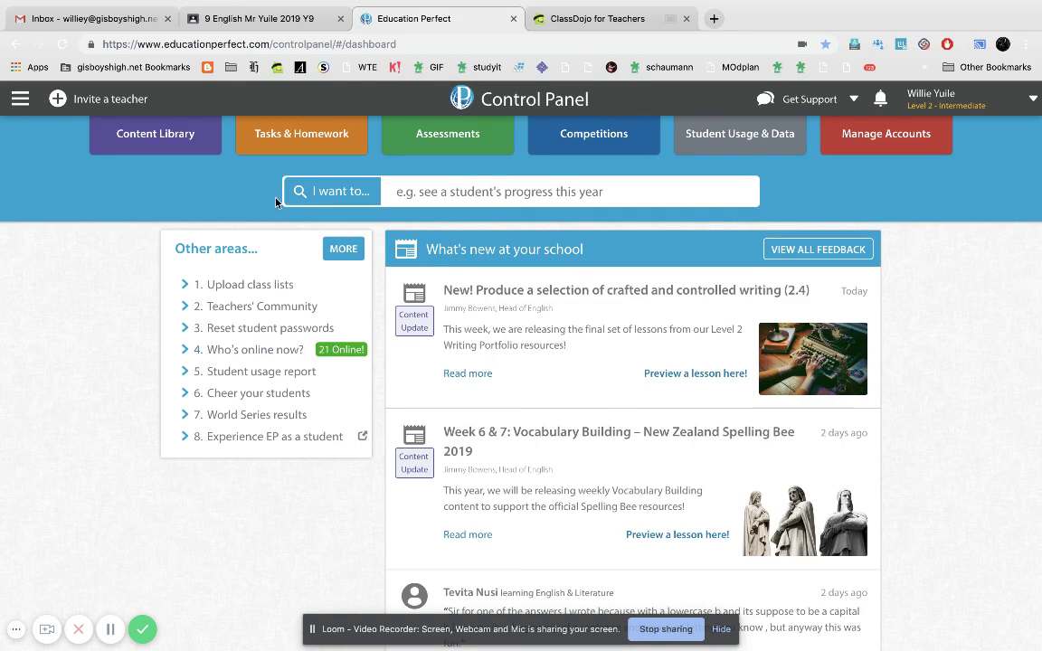
Step: Show the Tasks & Homework page for the Year 09.YU English class
mouse_move(301, 133)
left_click(315, 157)
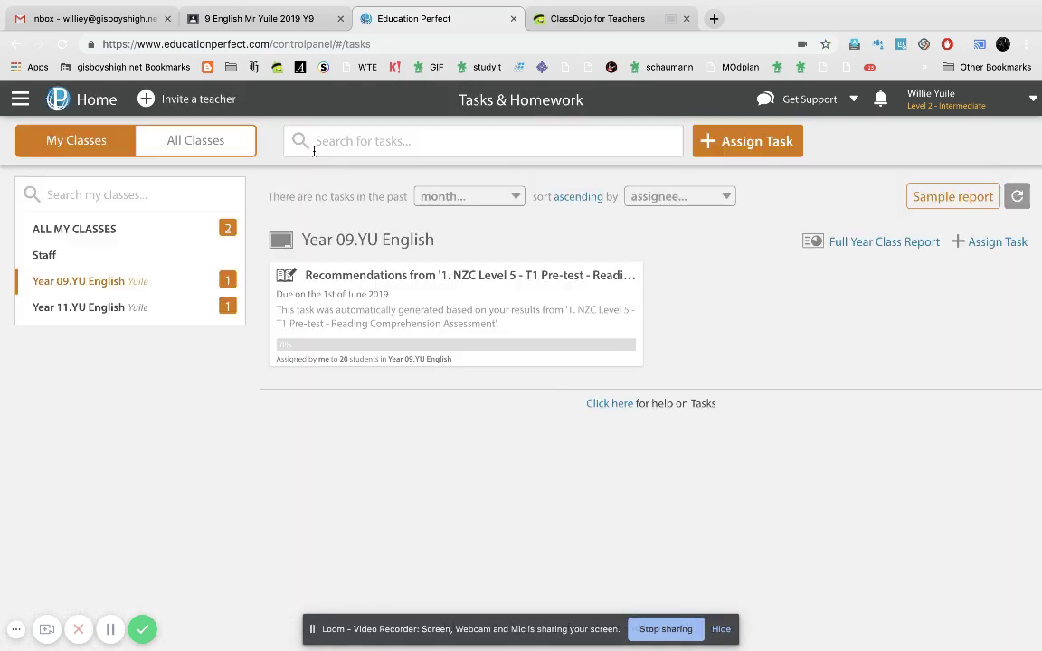
left_click(118, 283)
Step: Start a new Smart Lesson task for Year 09.YU English
left_click(737, 142)
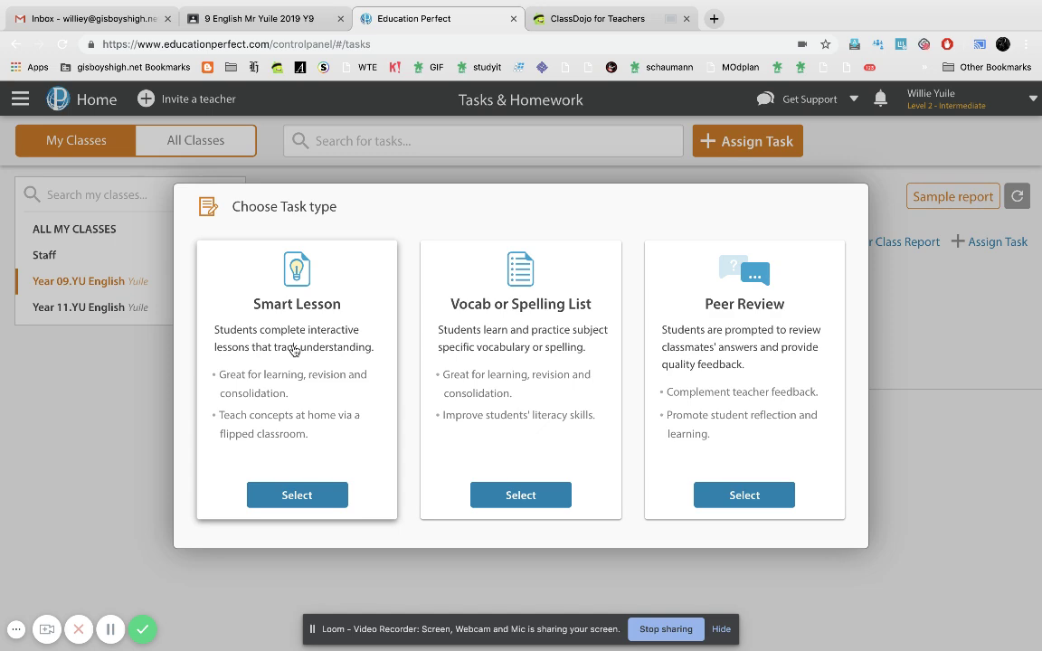
left_click(295, 495)
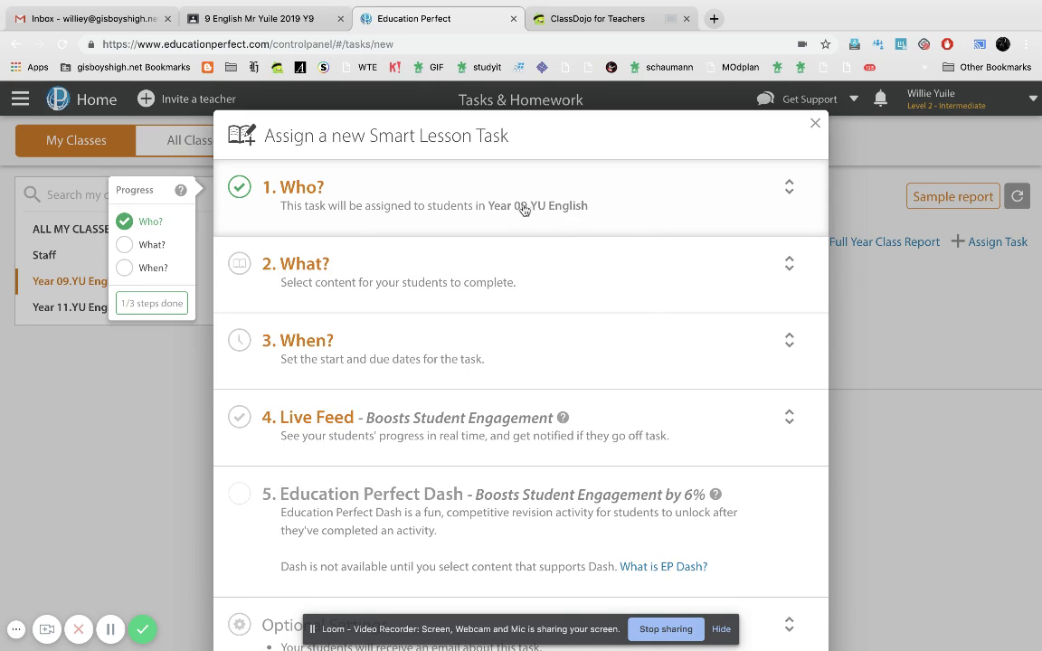
Step: Add NZC5 and NZC6 Inferring Detail from NZC Reading's Reading Skills and Strategies
left_click(345, 276)
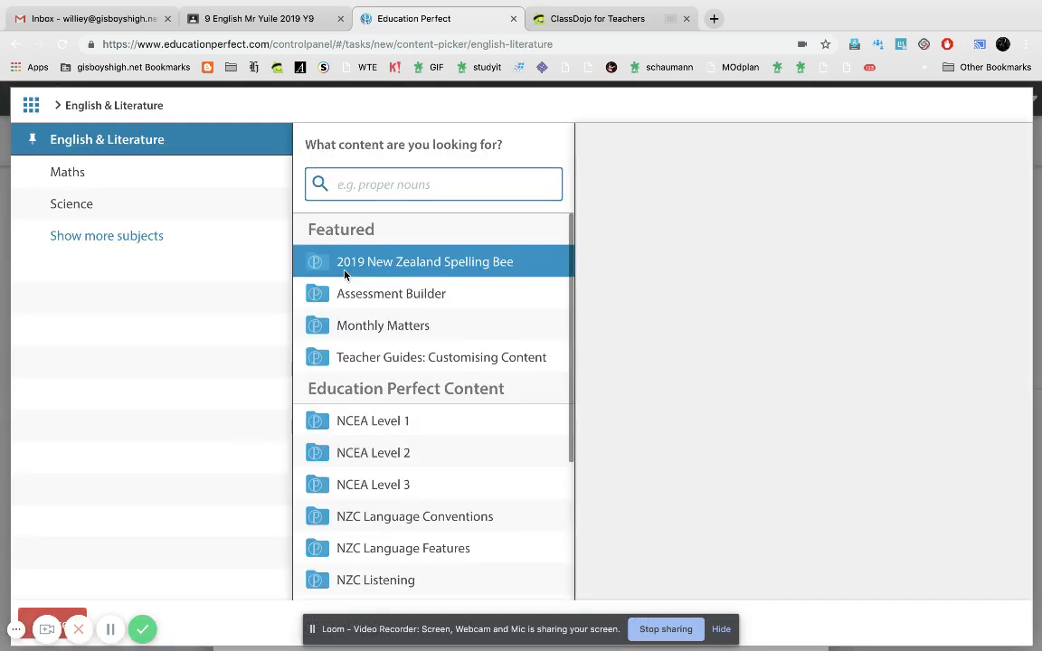
scroll(378, 366, "down", 1)
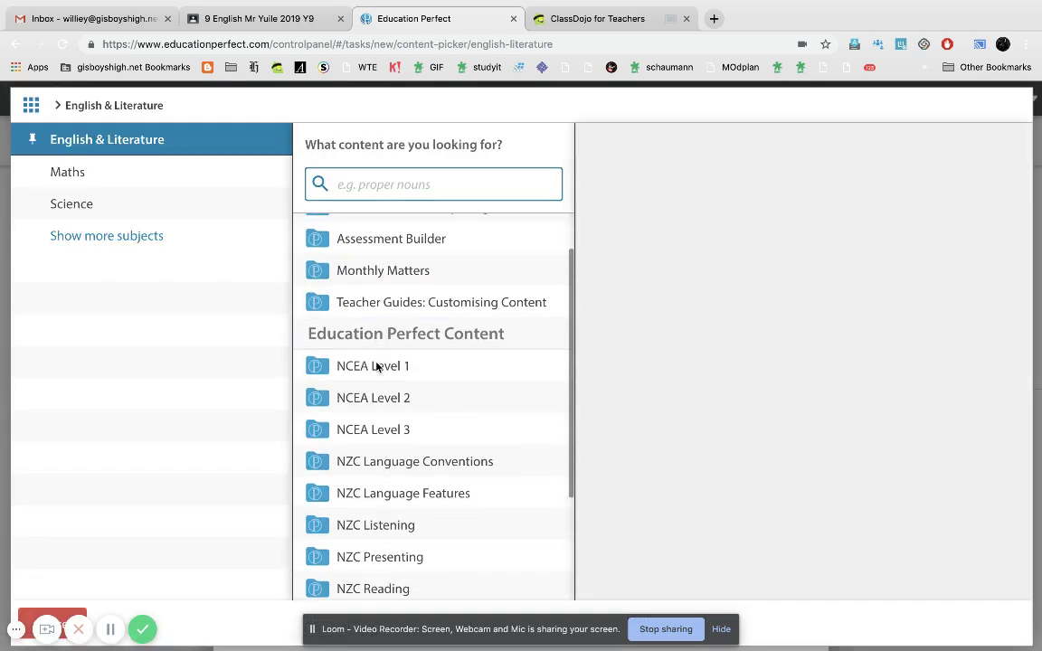
scroll(377, 366, "down", 2)
scroll(378, 365, "down", 1)
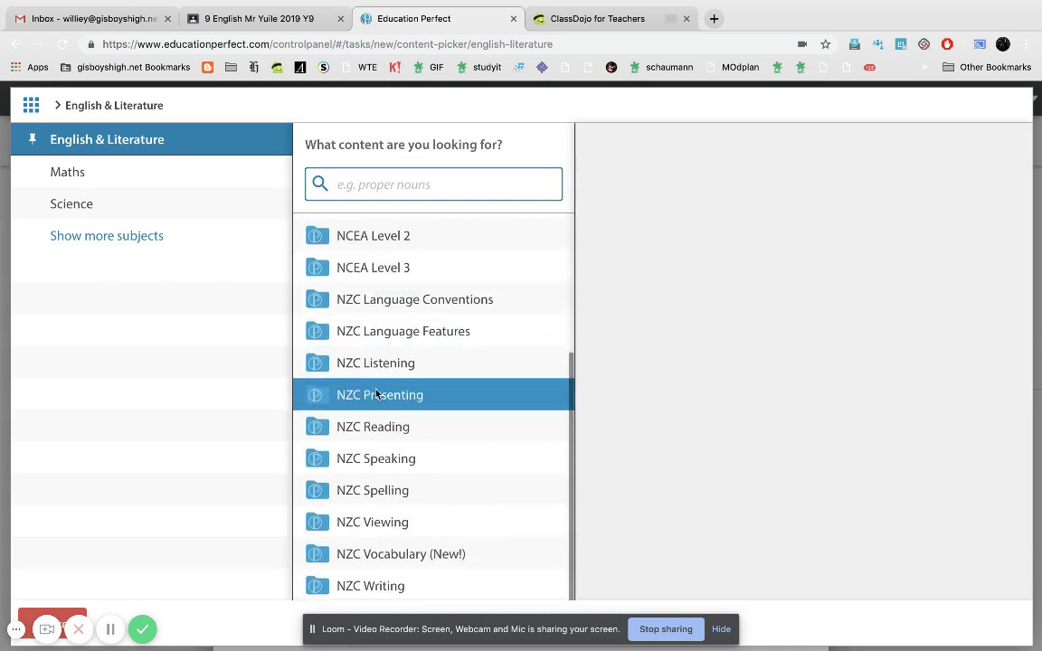
left_click(380, 426)
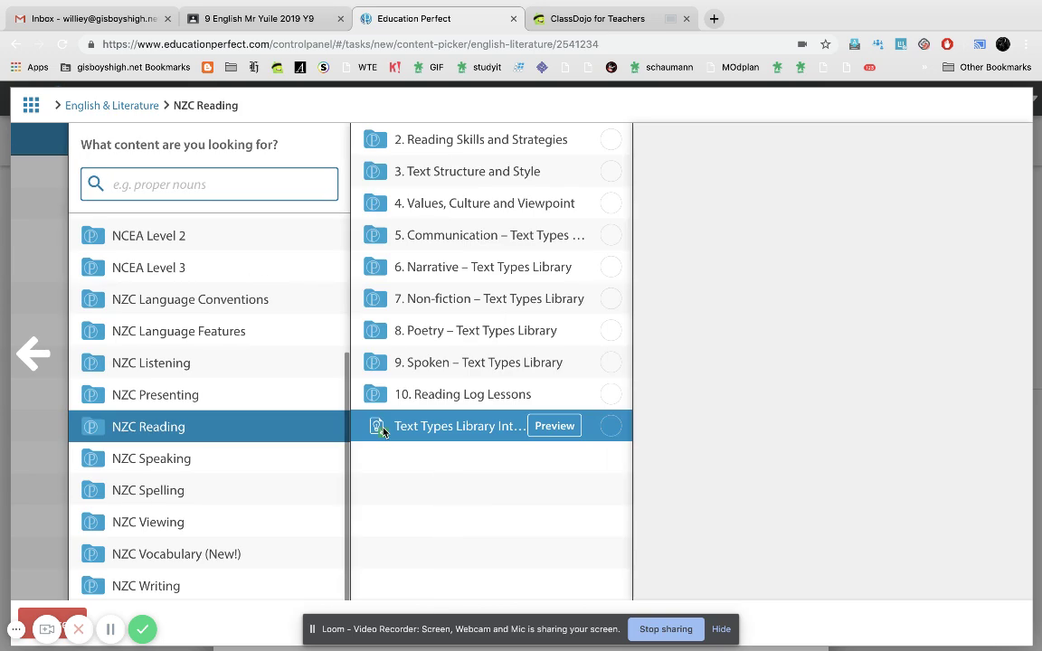
left_click(475, 144)
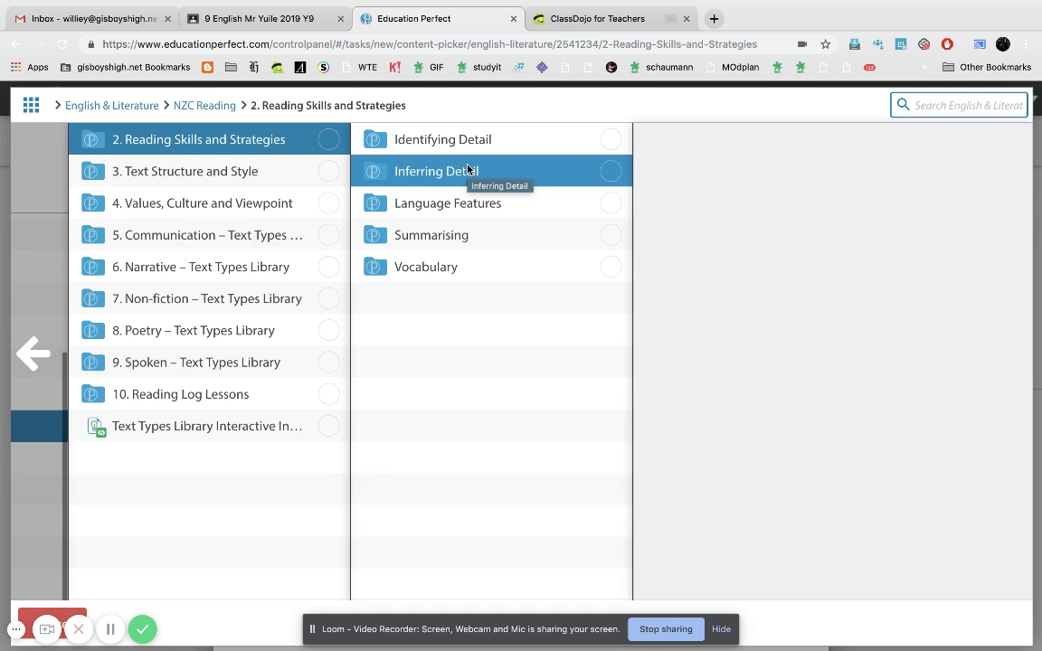
left_click(467, 170)
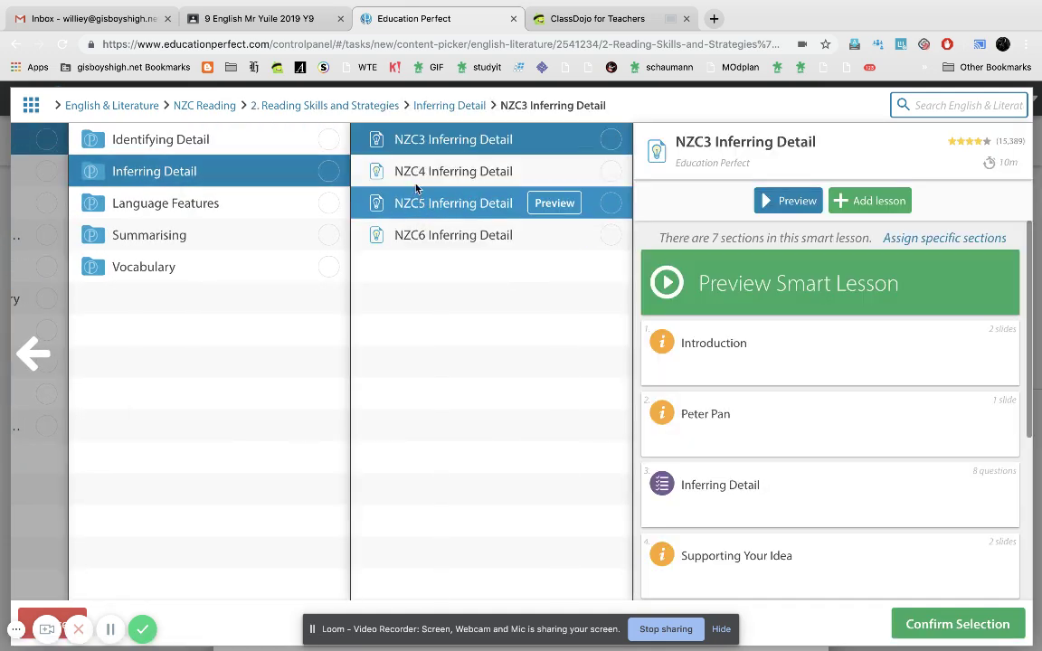
mouse_move(453, 202)
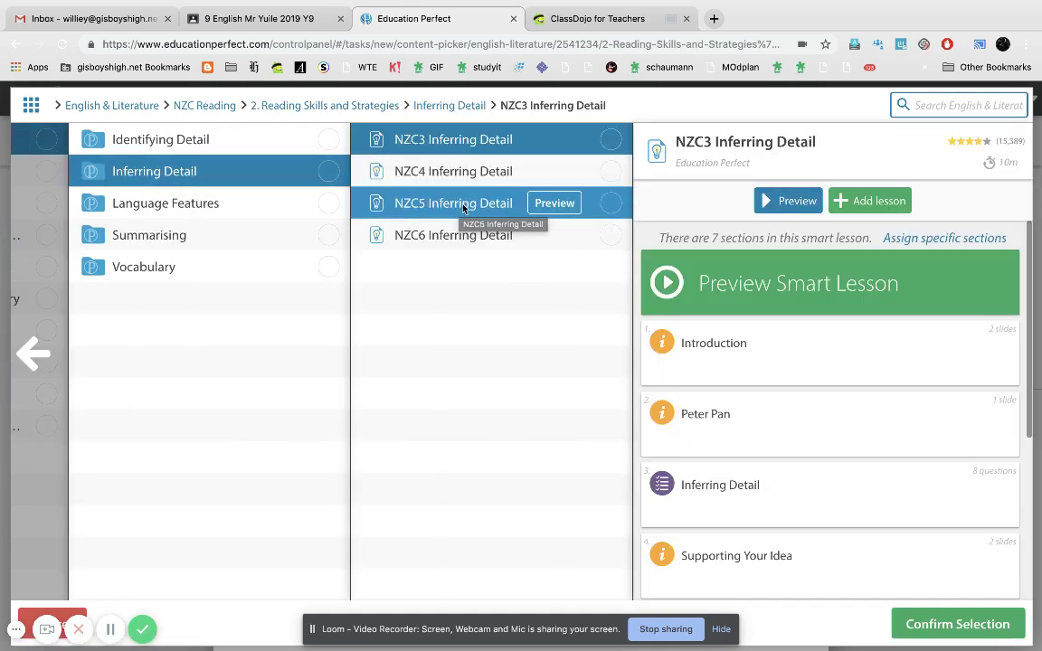
left_click(612, 203)
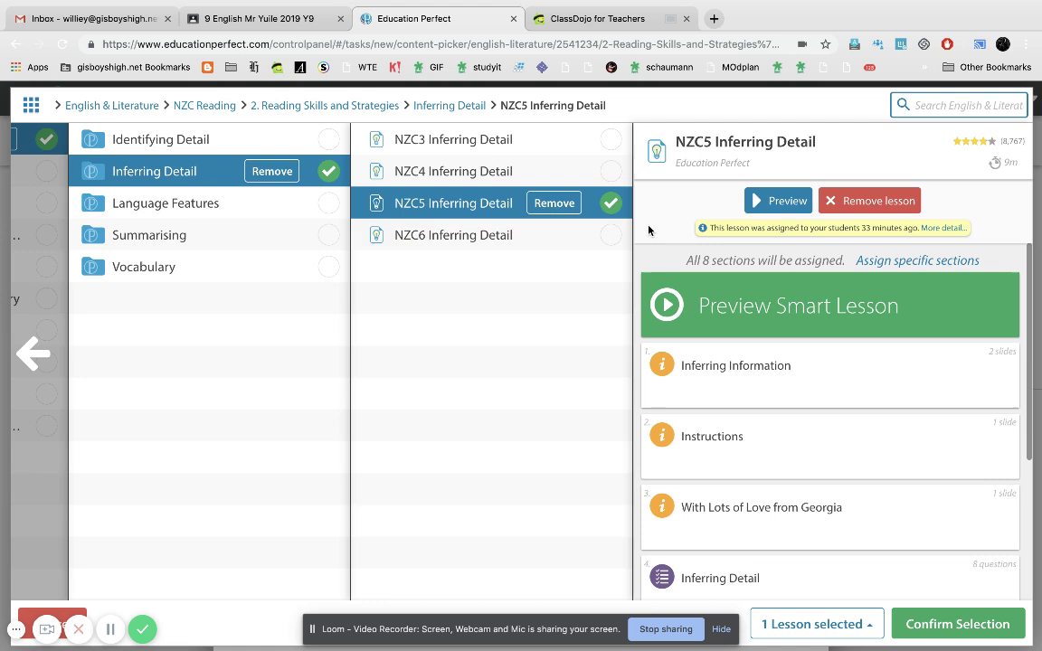
left_click(611, 235)
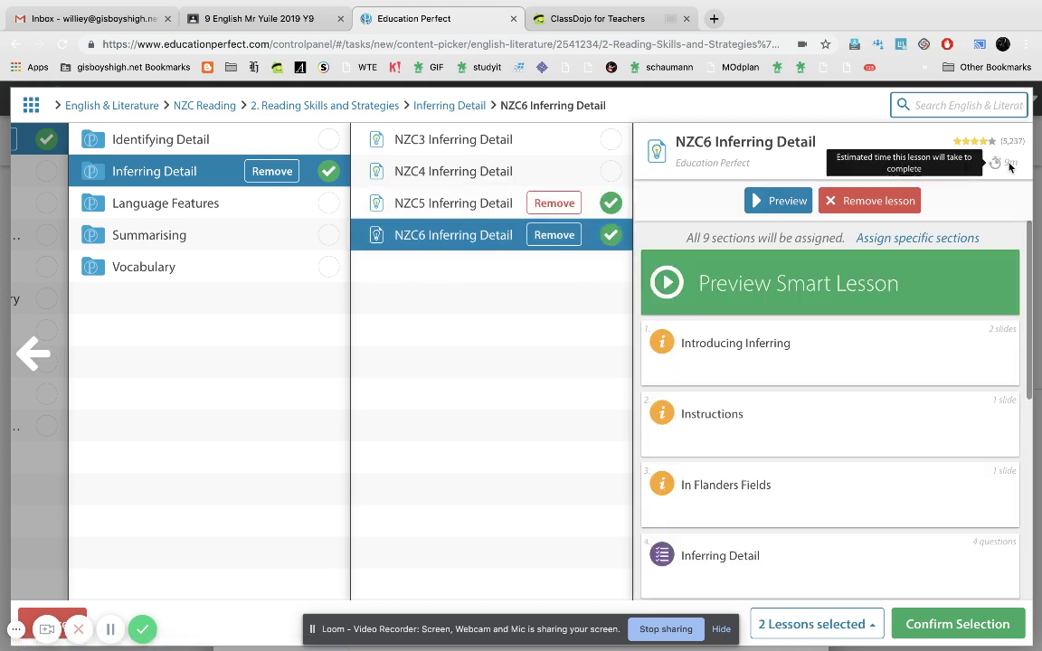
Step: Add NZC5 and NZC6 Language Features and NZC6 Vocabulary, then confirm all five lessons
left_click(199, 208)
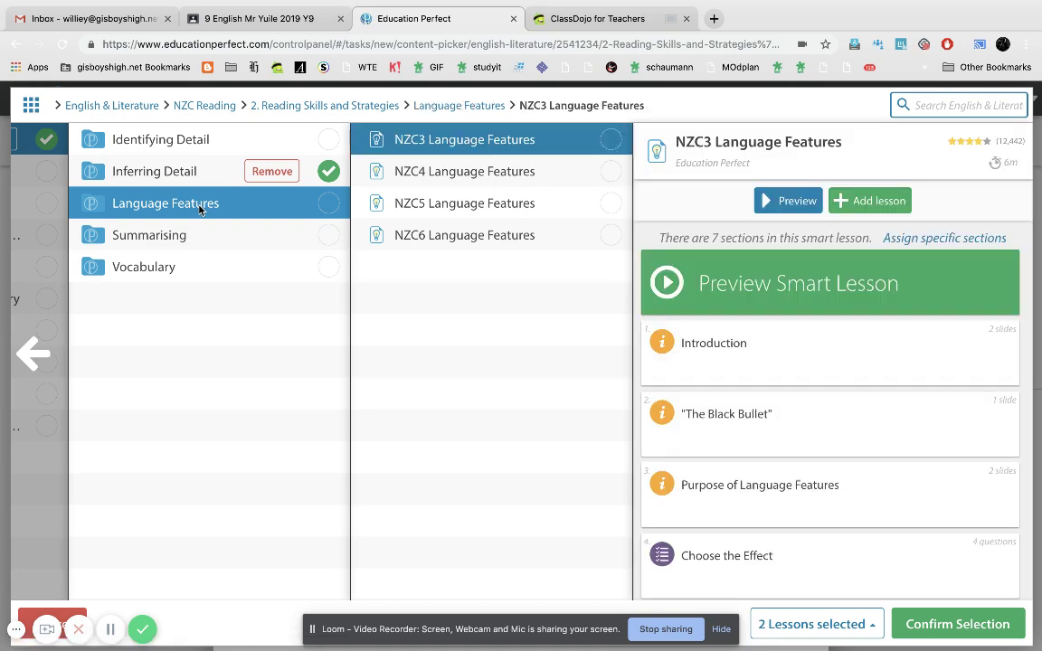
left_click(611, 206)
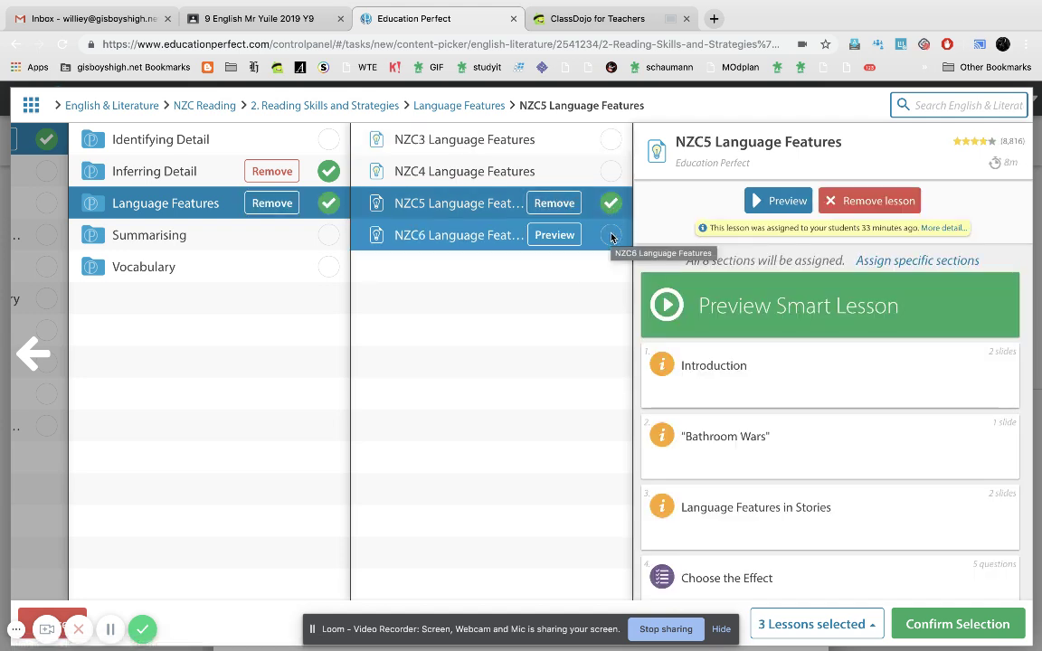
left_click(612, 235)
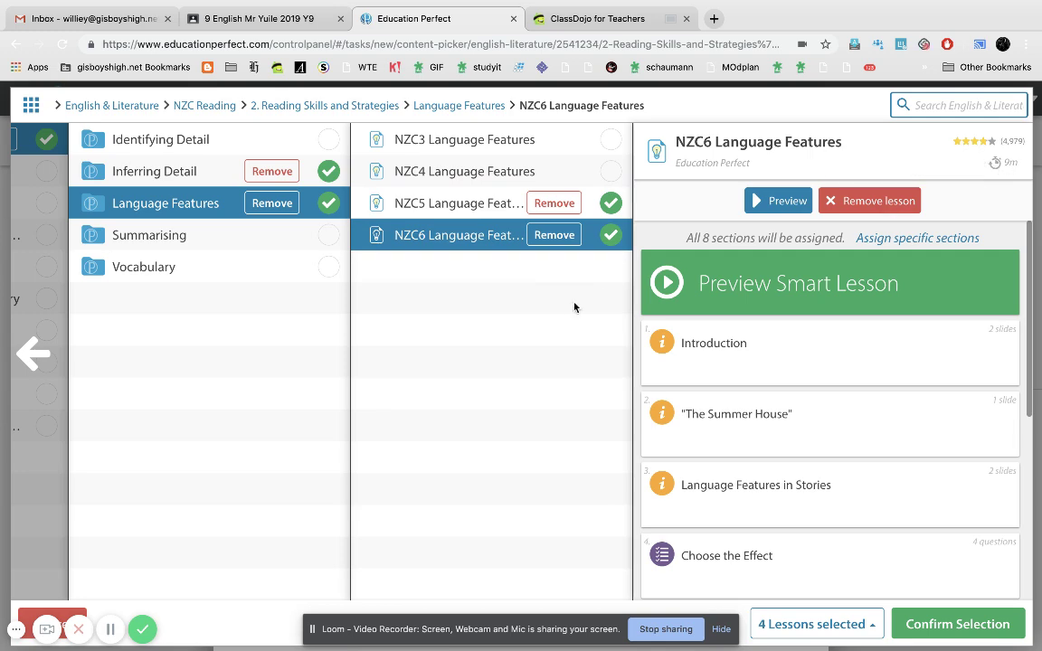
left_click(239, 273)
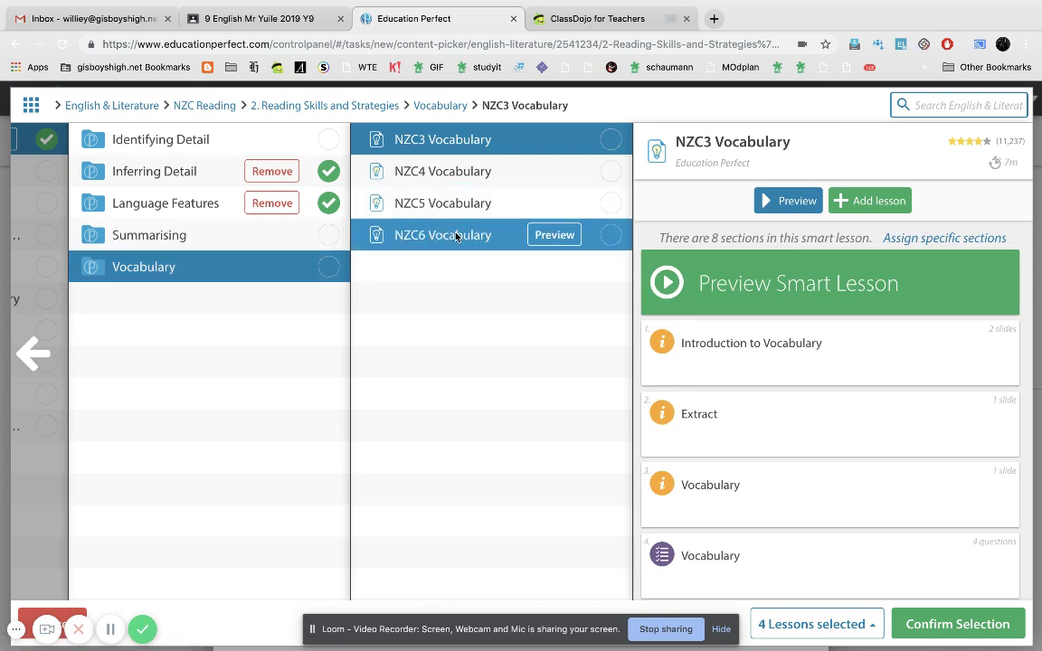
left_click(455, 237)
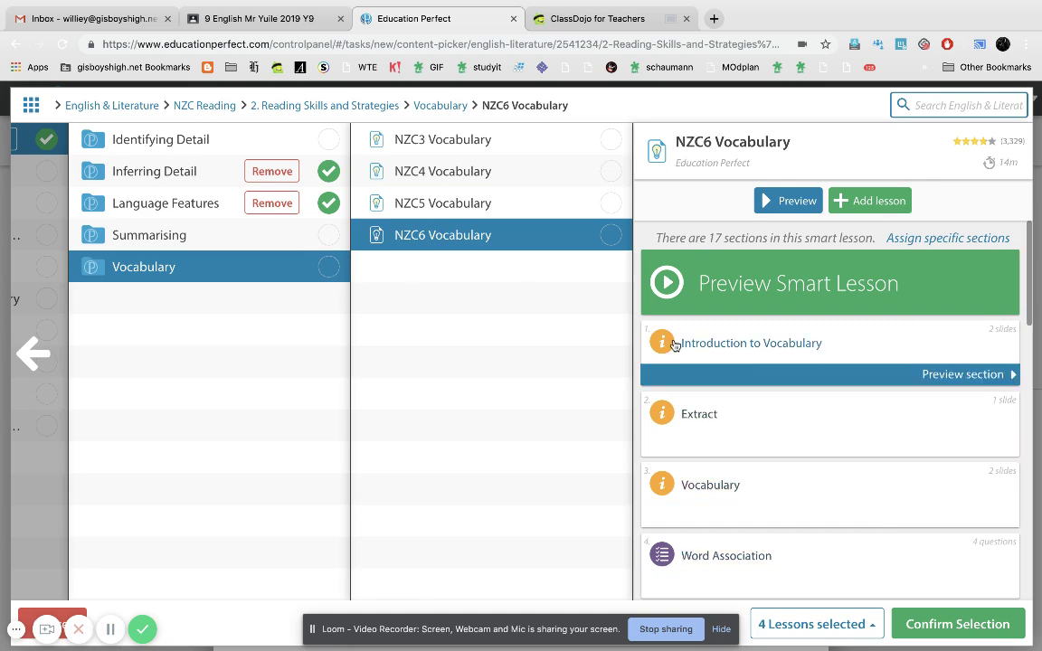
left_click(610, 236)
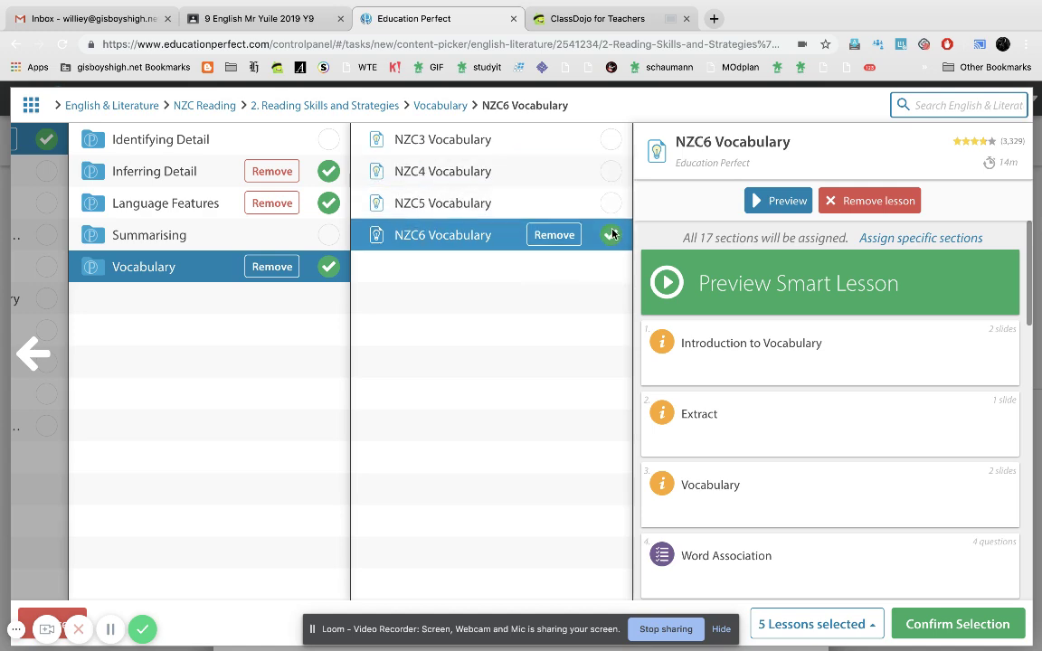
left_click(958, 624)
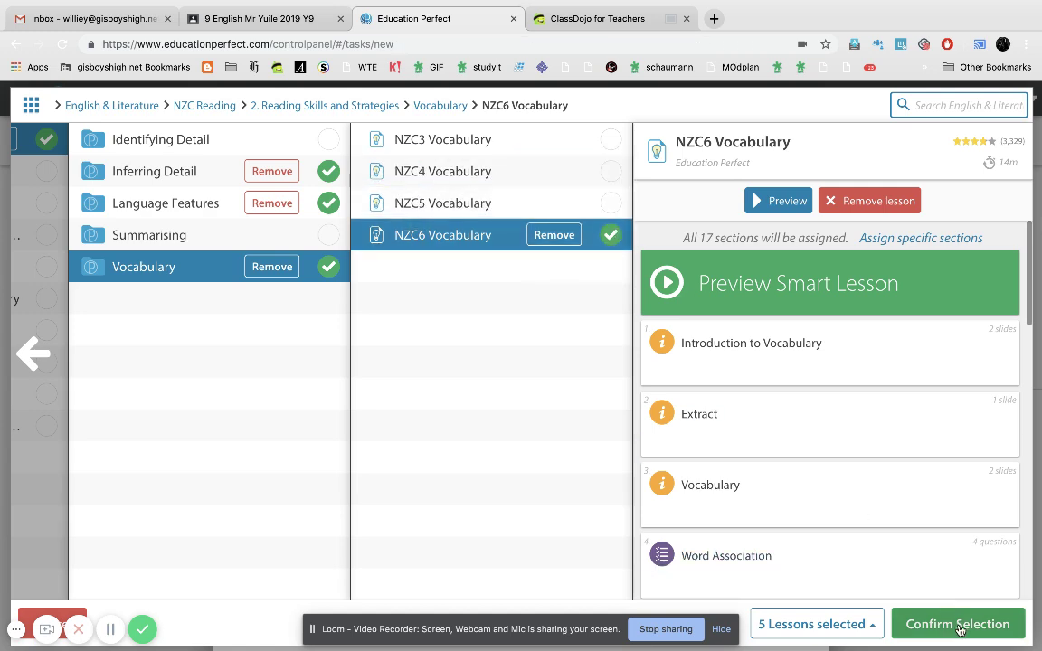
Step: Review the task settings and assign the '2. Reading Skills and Strategies' task
scroll(593, 463, "down", 1)
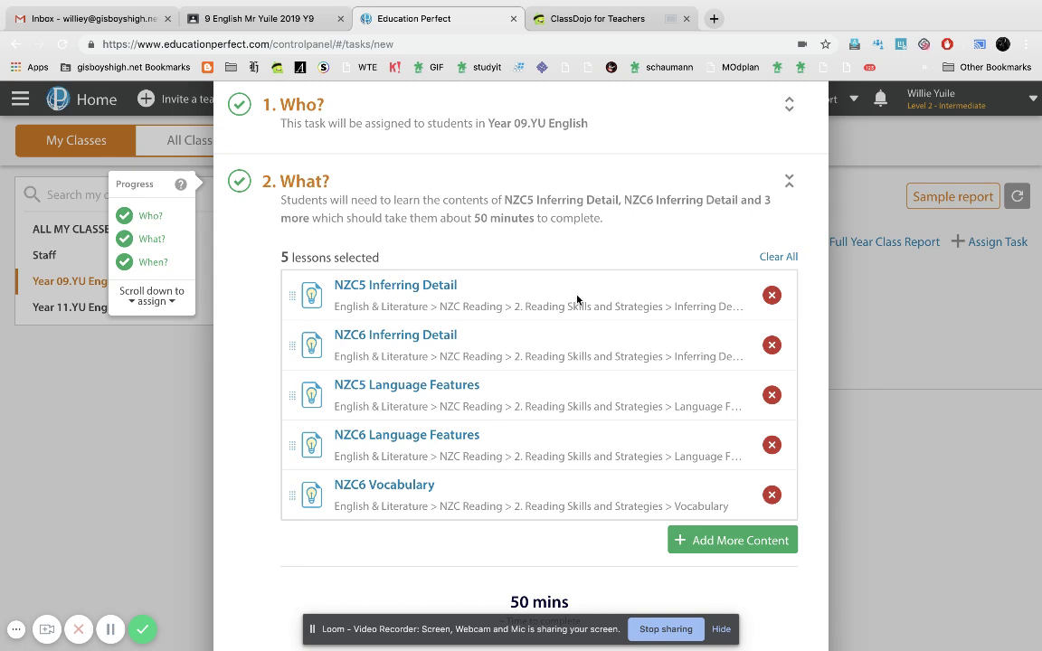
scroll(570, 312, "down", 1)
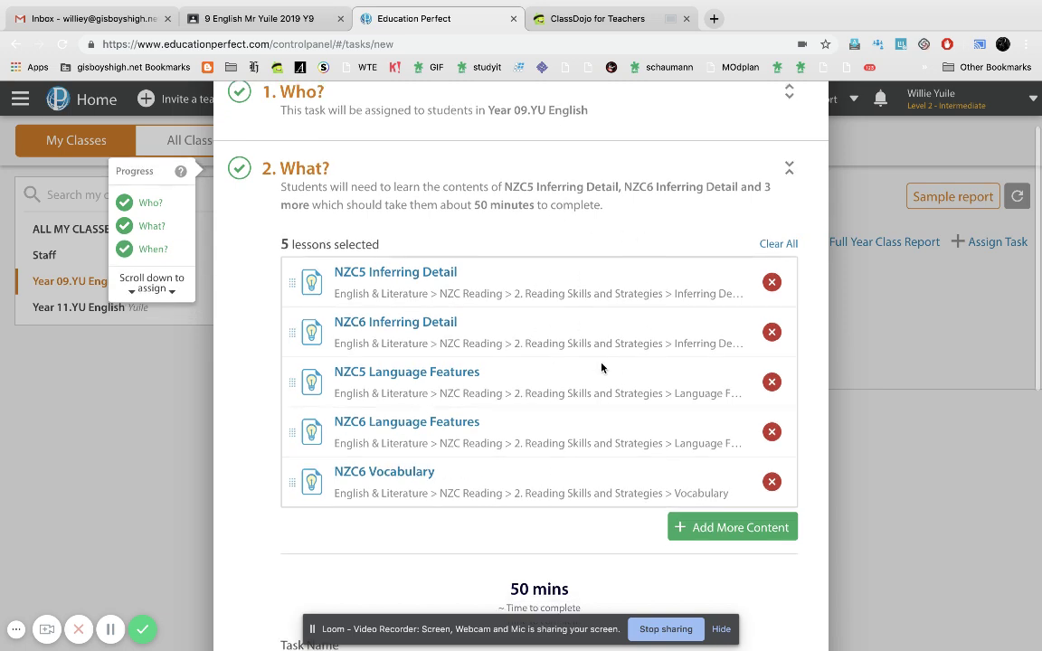
scroll(600, 367, "down", 2)
scroll(588, 380, "down", 3)
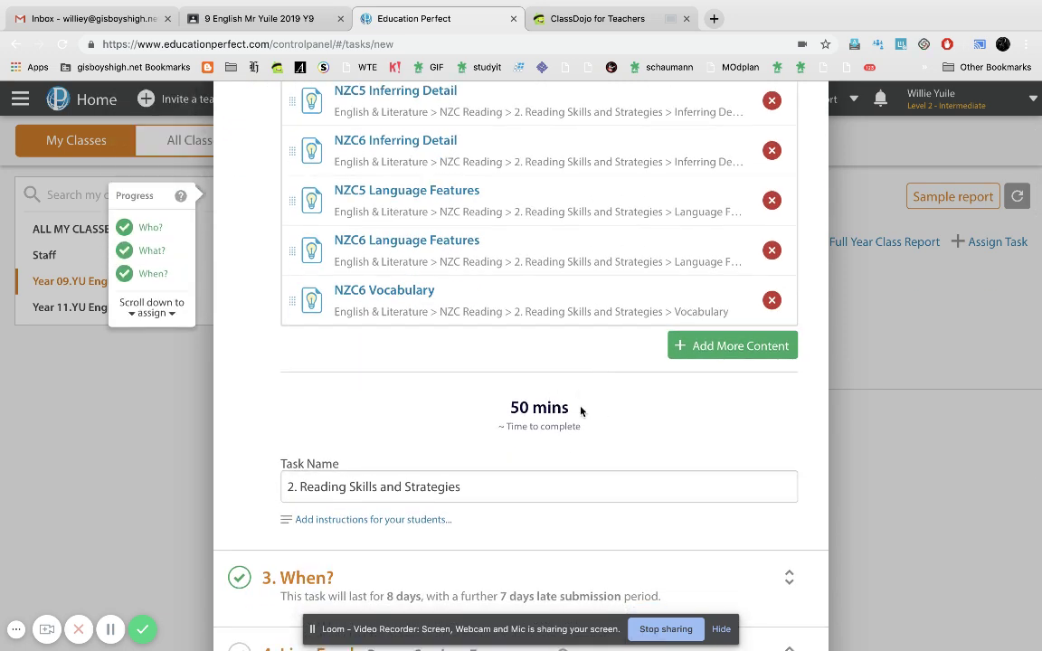
scroll(550, 420, "down", 1)
scroll(550, 420, "down", 4)
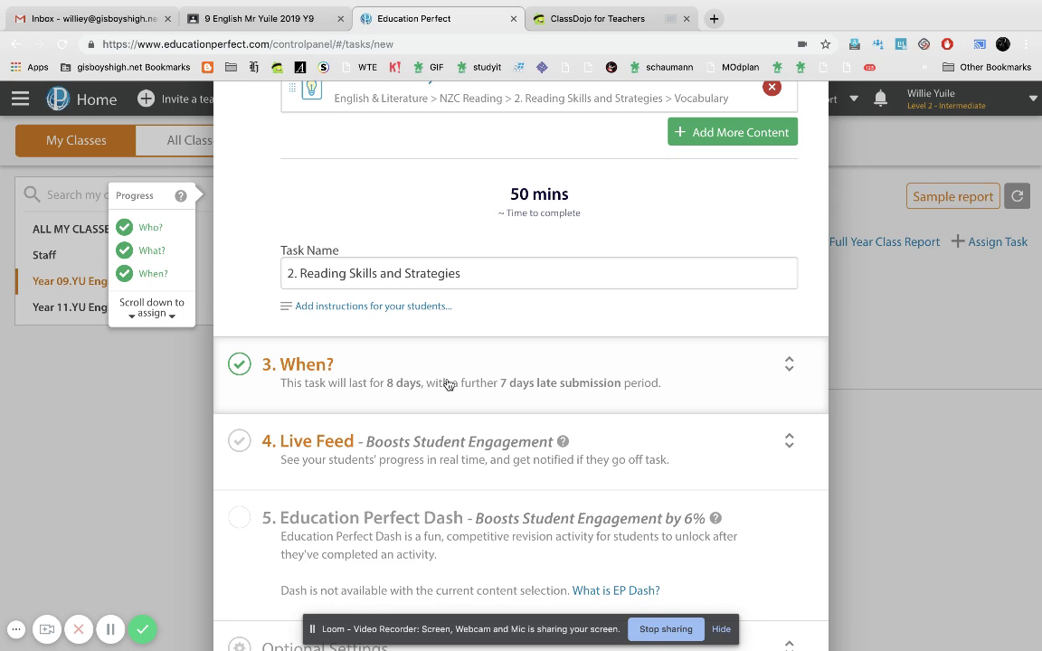
scroll(447, 384, "down", 2)
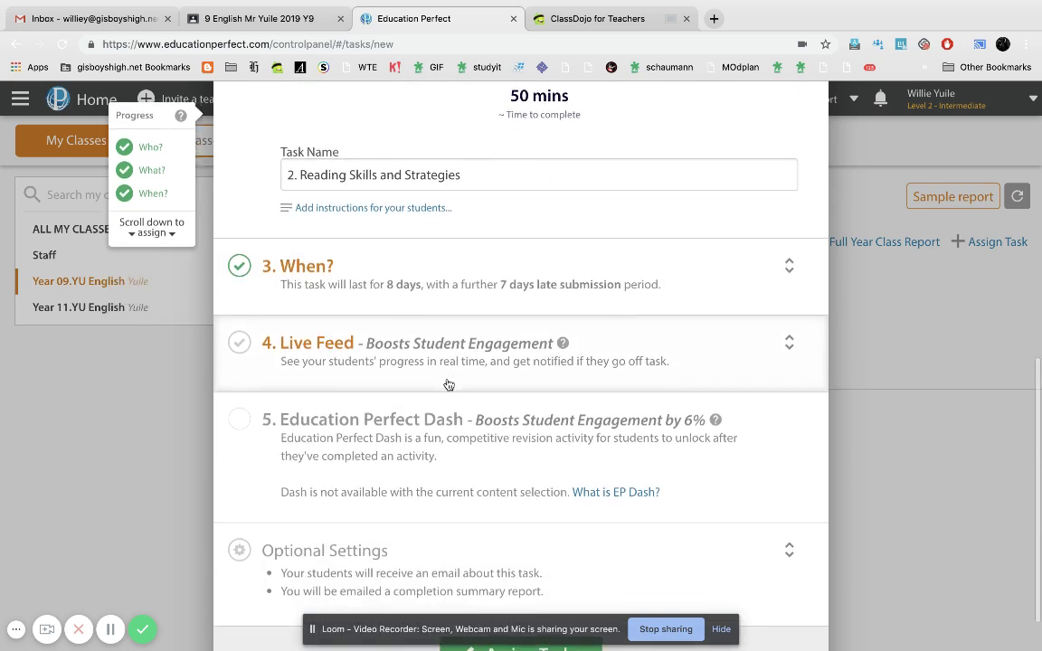
scroll(349, 351, "down", 1)
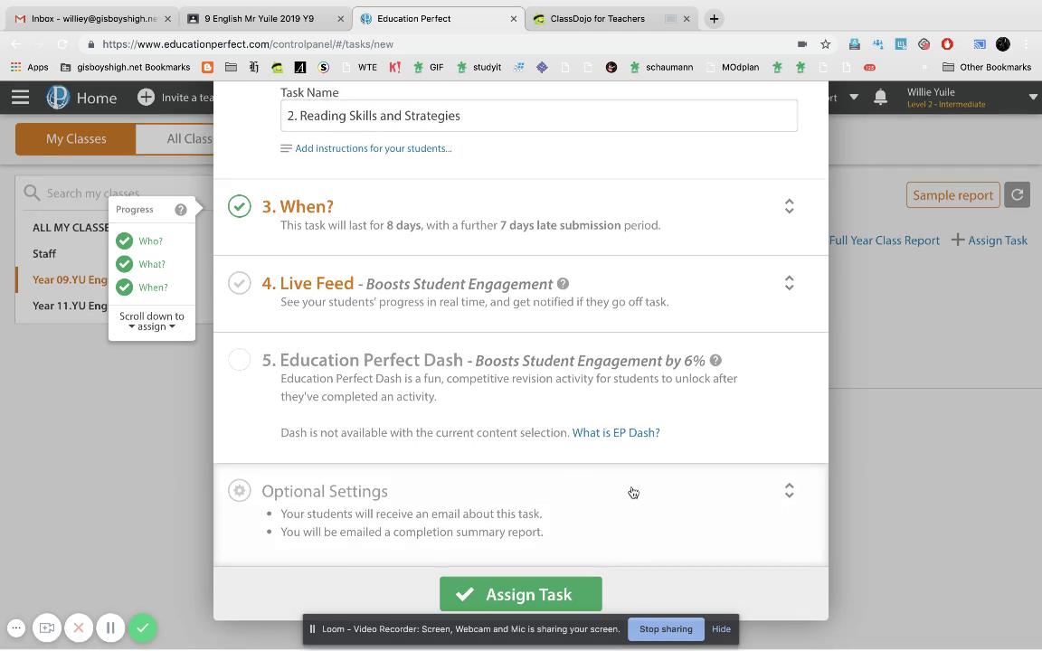
left_click(543, 594)
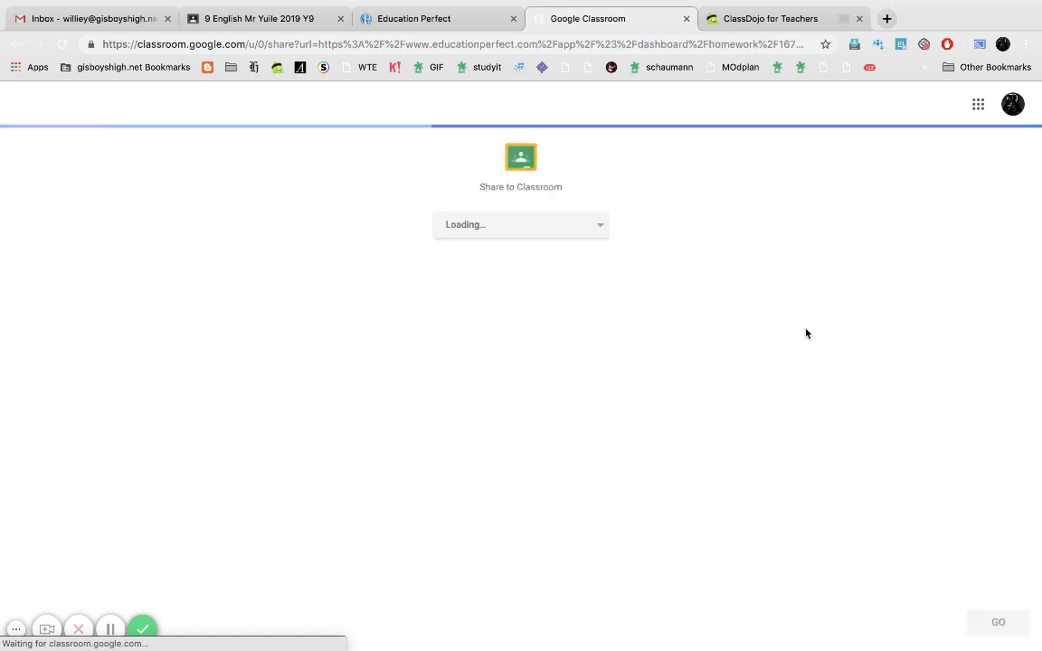
Step: Share the task to Google Classroom as a new assignment for 9 English Mr Yuile 2019
left_click(599, 231)
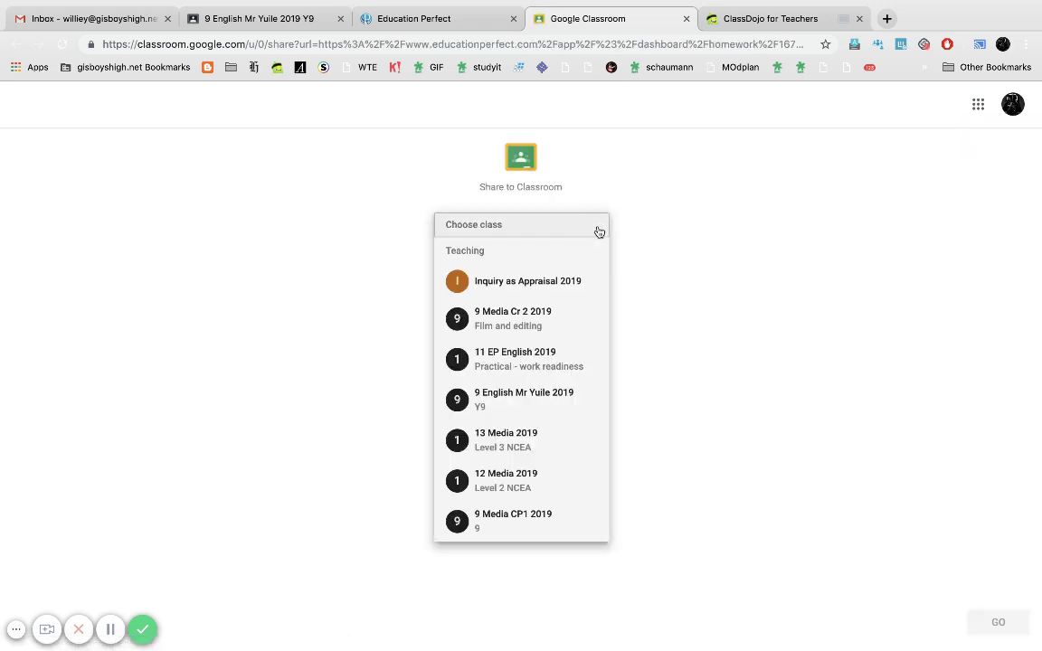
left_click(519, 395)
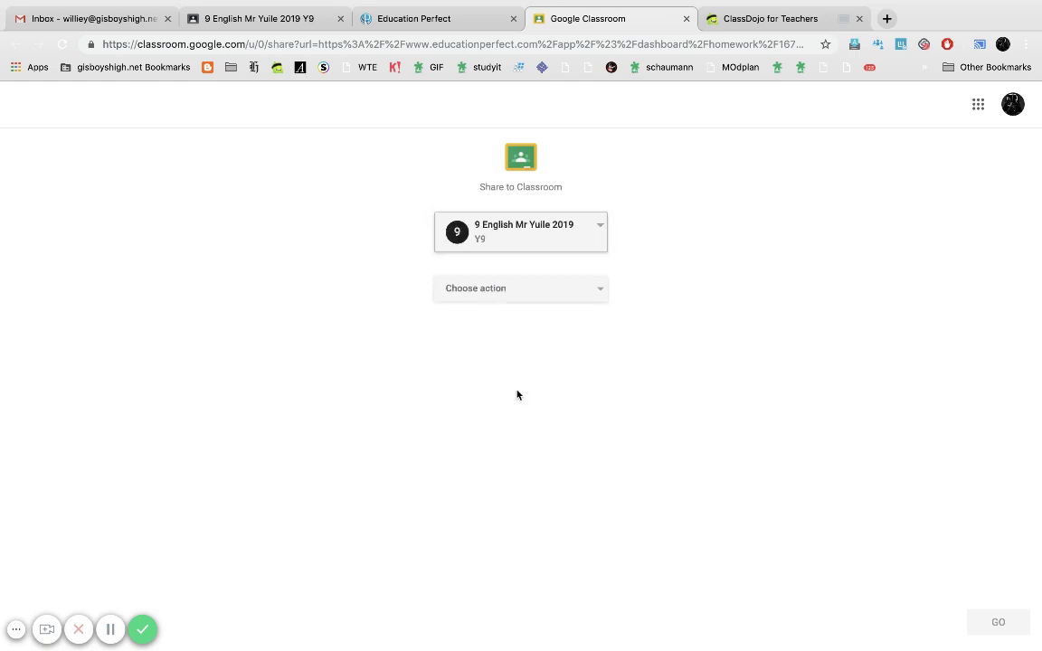
left_click(596, 290)
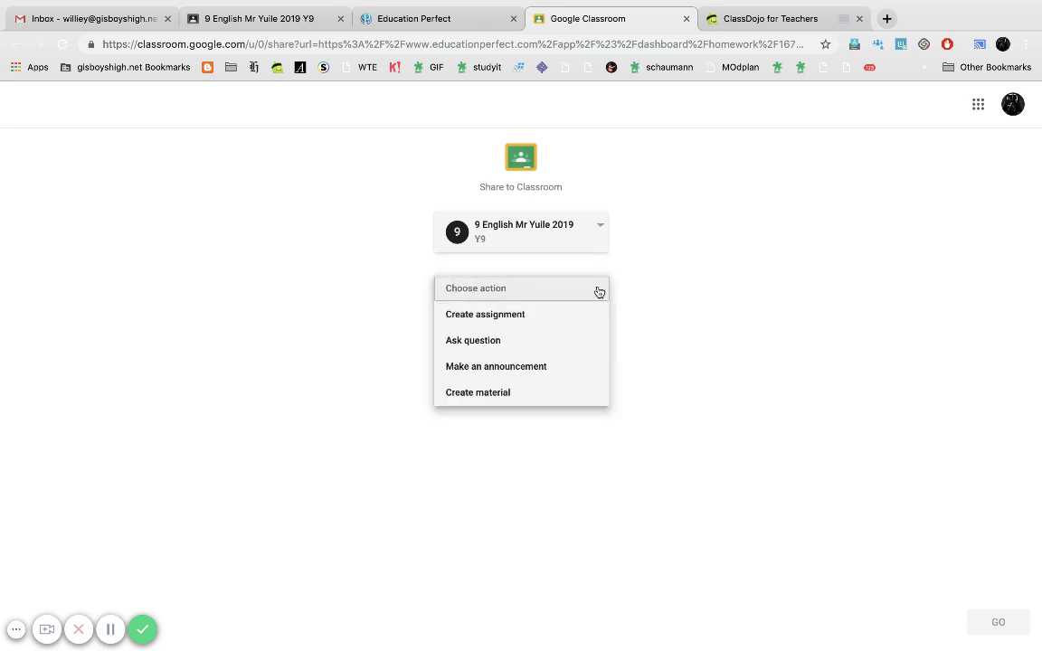
left_click(504, 316)
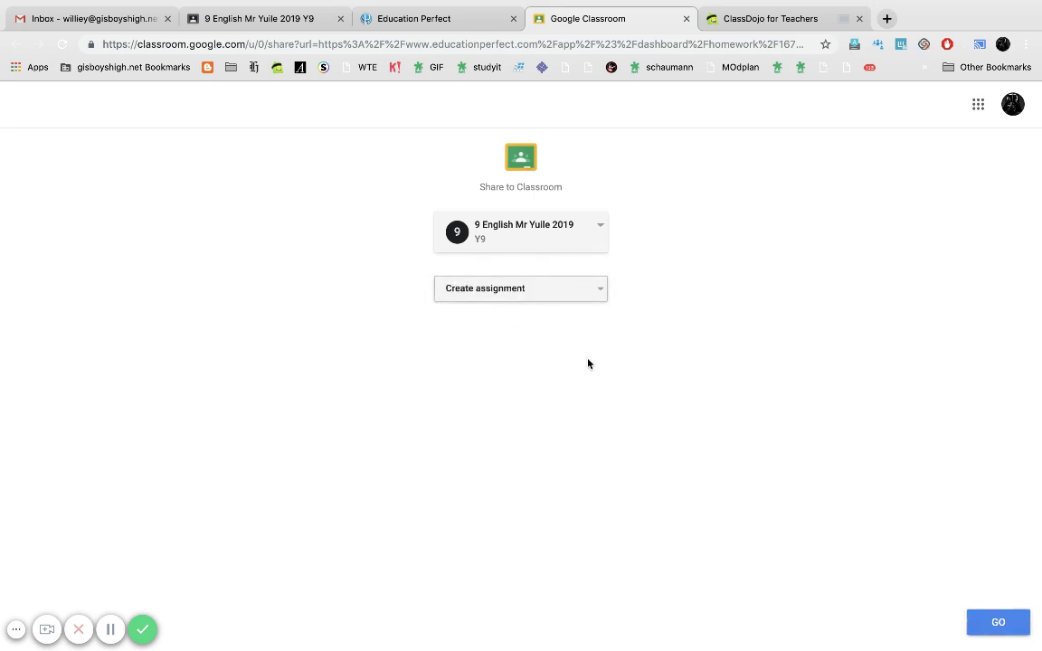
left_click(995, 624)
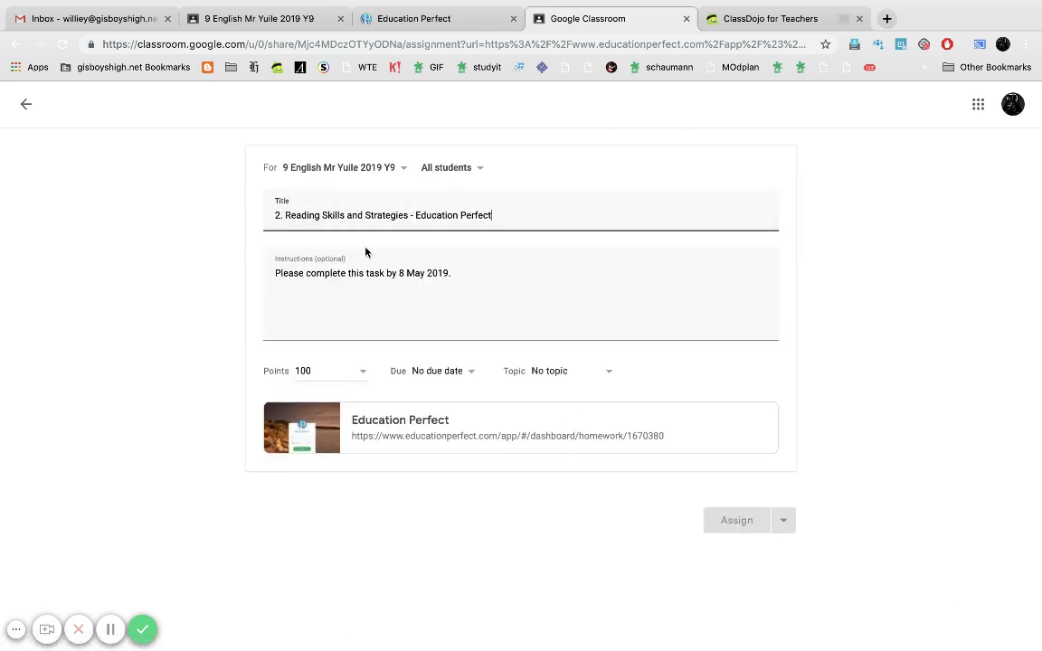
Step: Set the assignment's due date to May 3, 2019
left_click(462, 374)
left_click(552, 421)
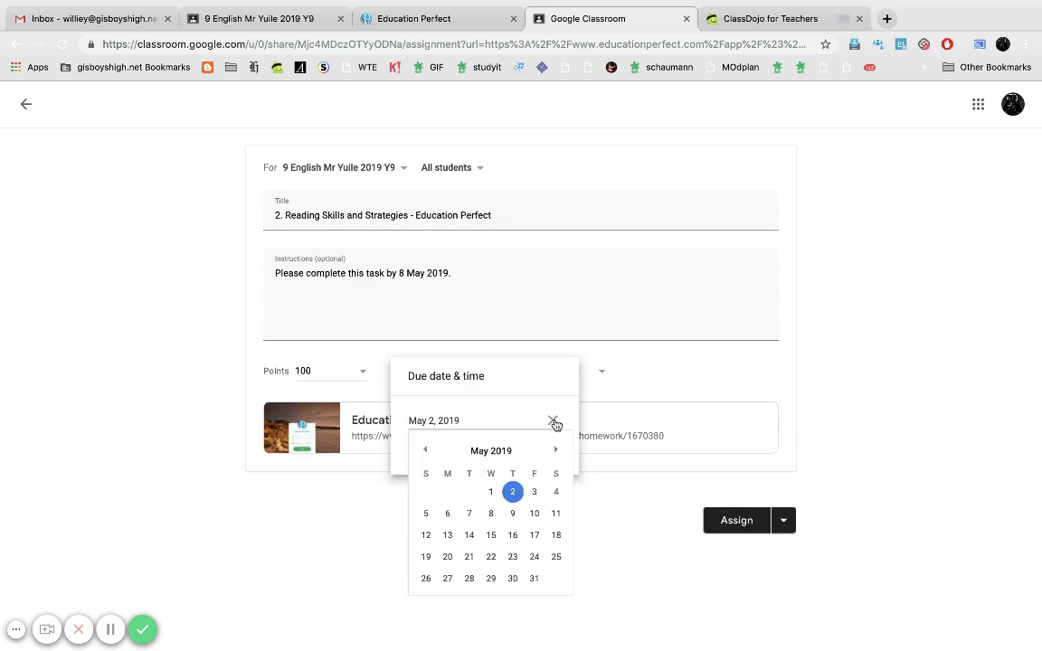
left_click(534, 492)
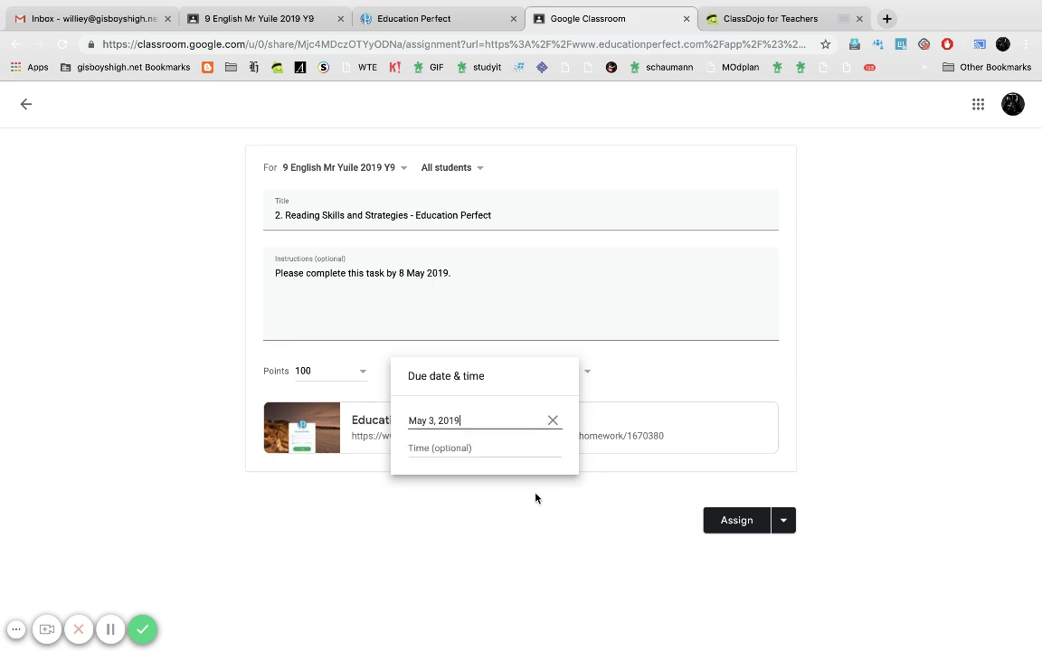
left_click(620, 521)
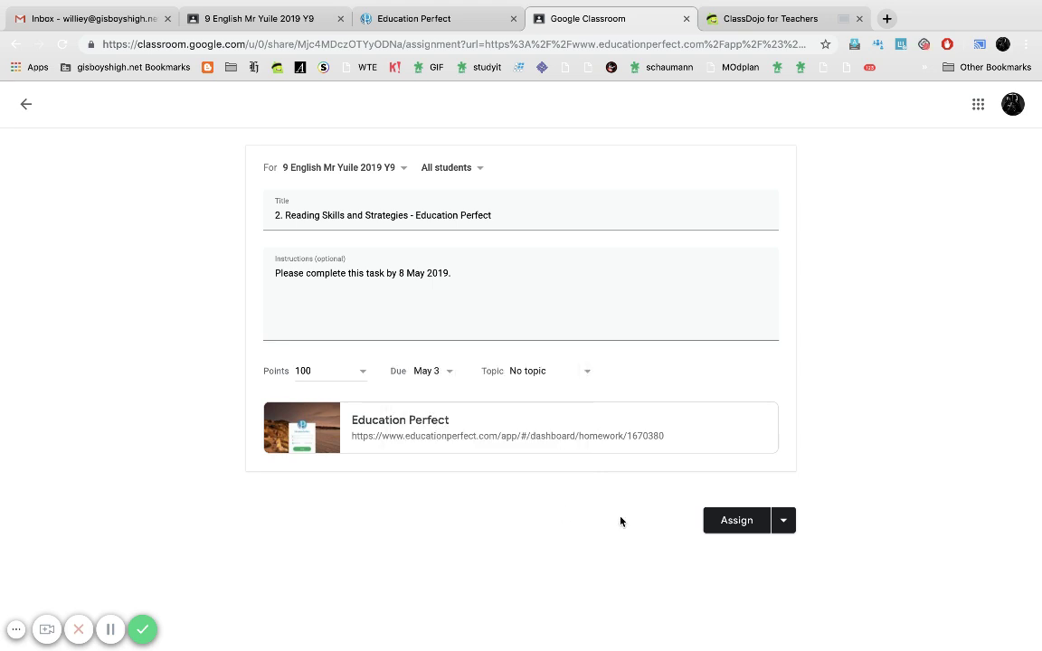
left_click(447, 372)
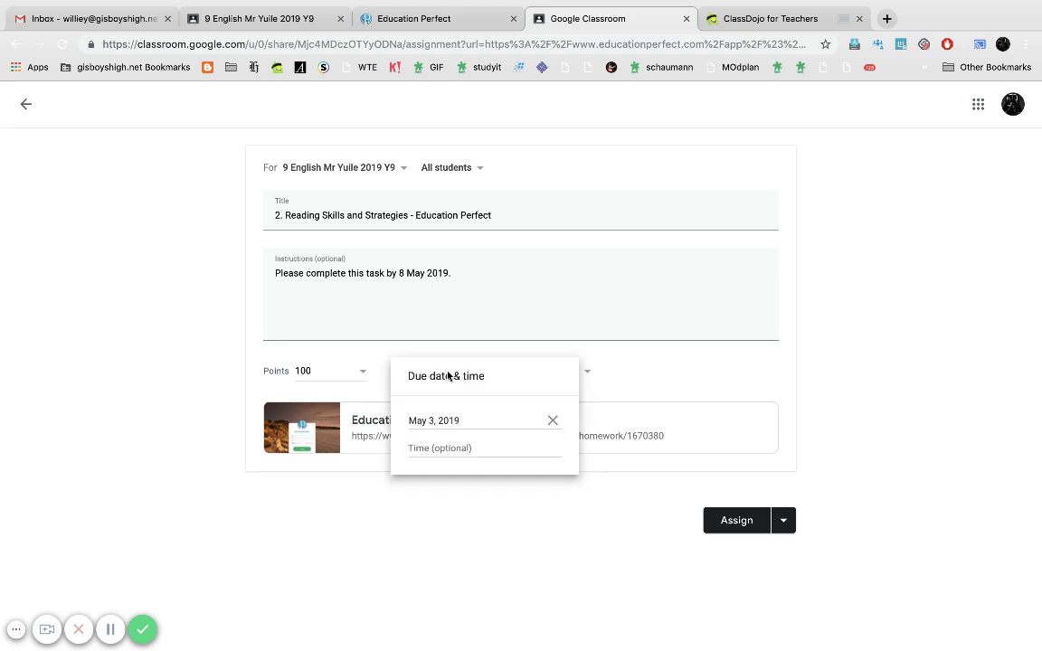
left_click(716, 403)
left_click(782, 527)
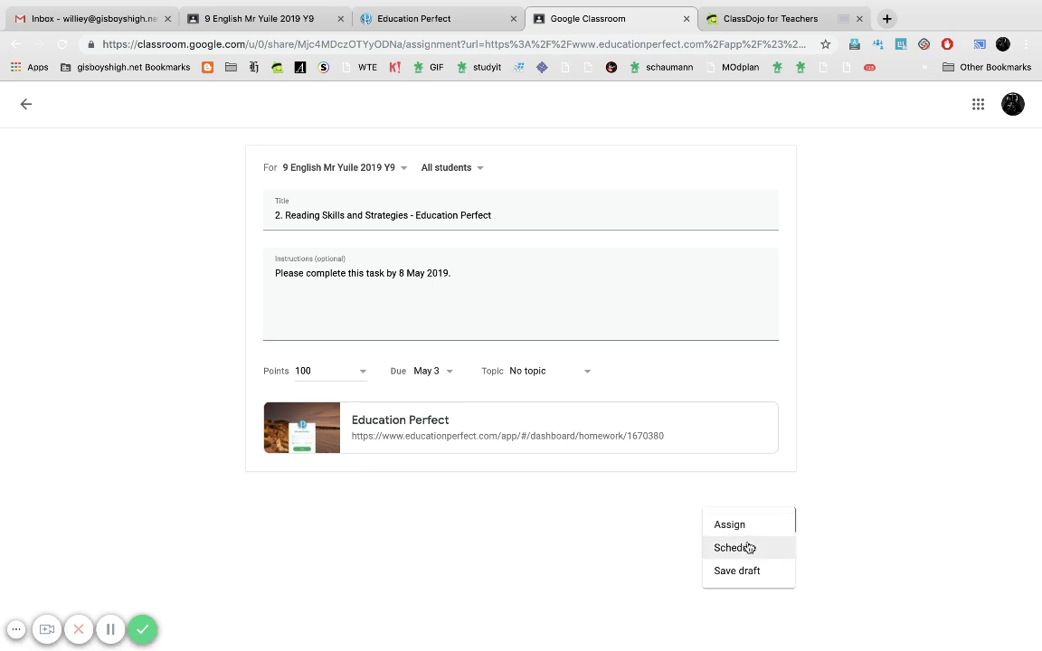
Step: Schedule the assignment to post on May 2, 2019 at 9:40 PM
left_click(747, 548)
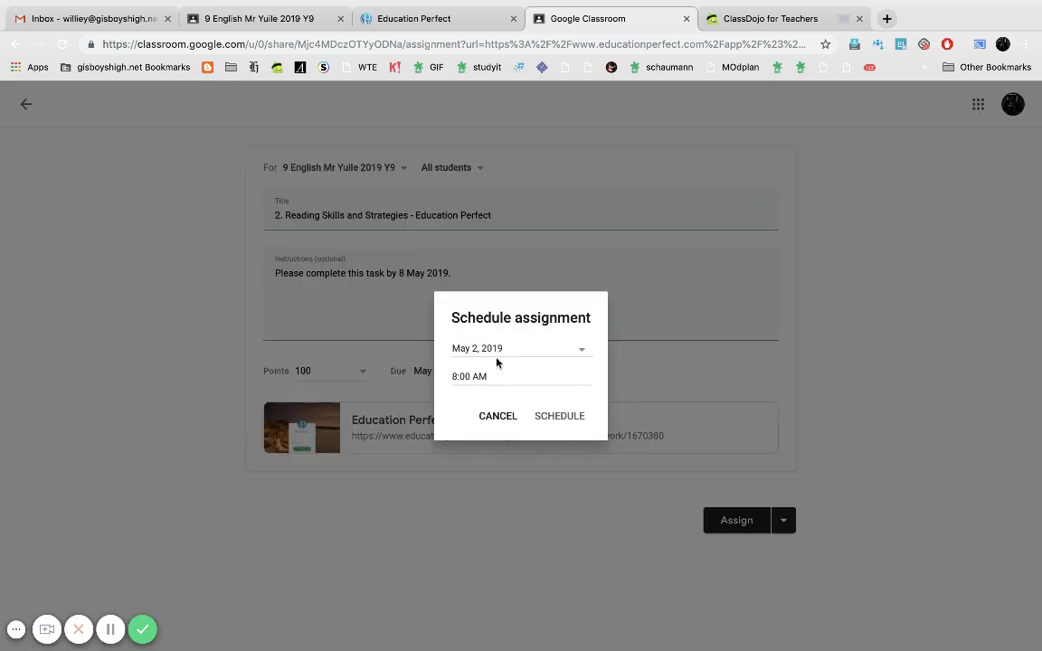
left_click(537, 353)
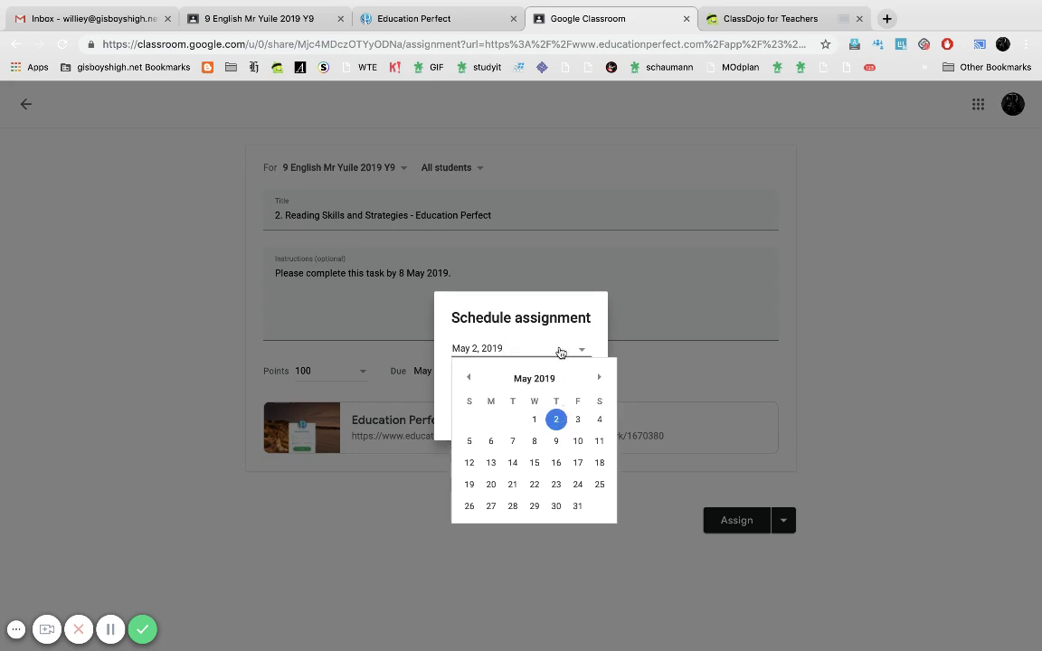
left_click(672, 351)
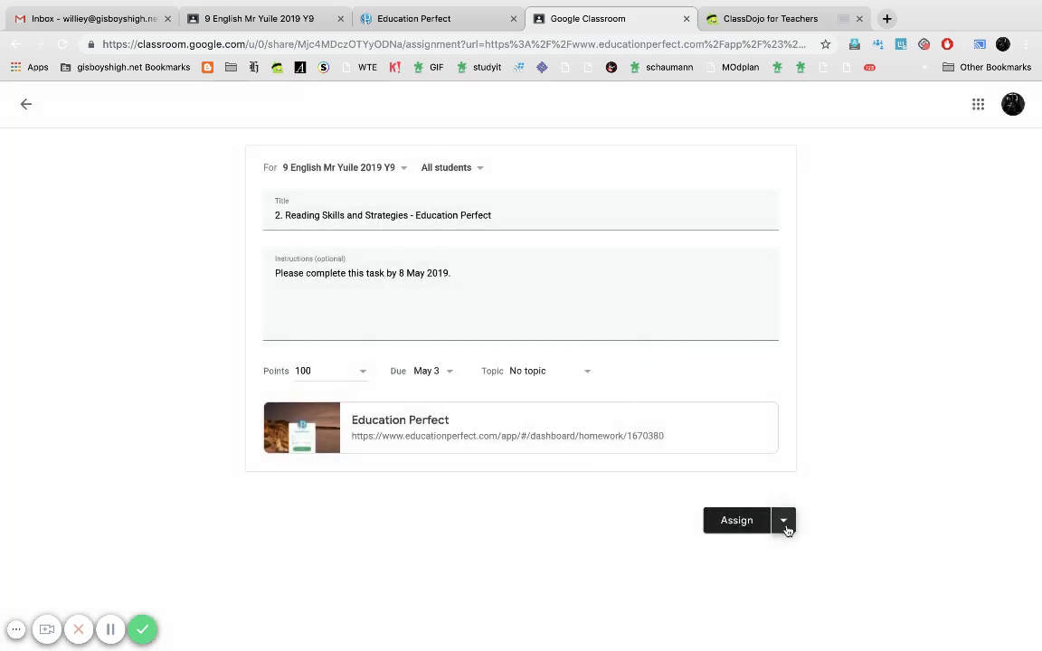
left_click(784, 521)
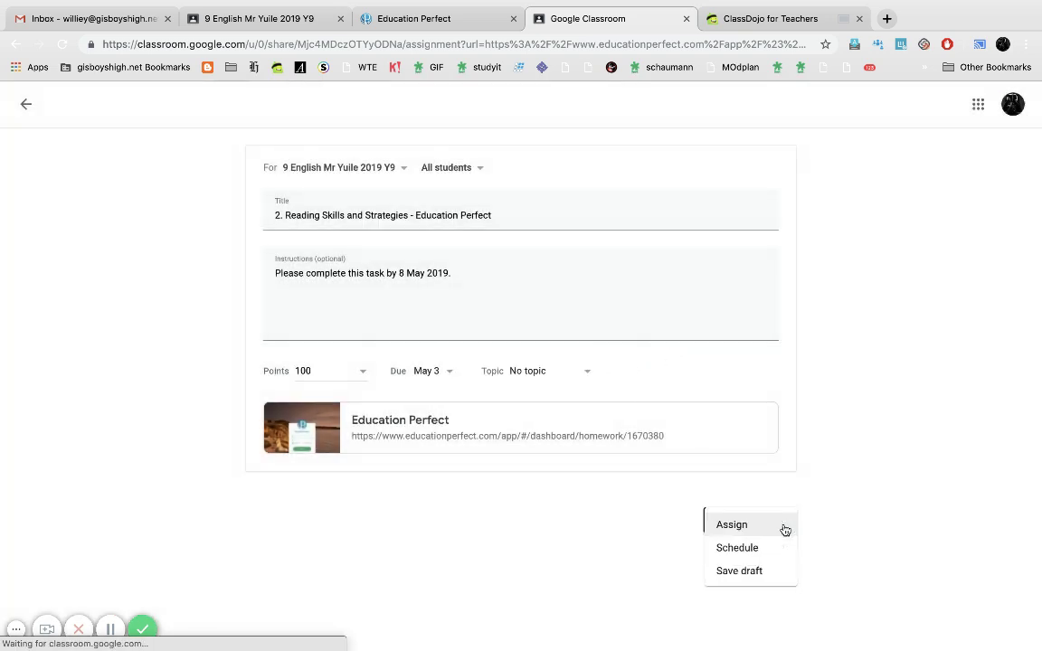
left_click(737, 549)
left_click(472, 374)
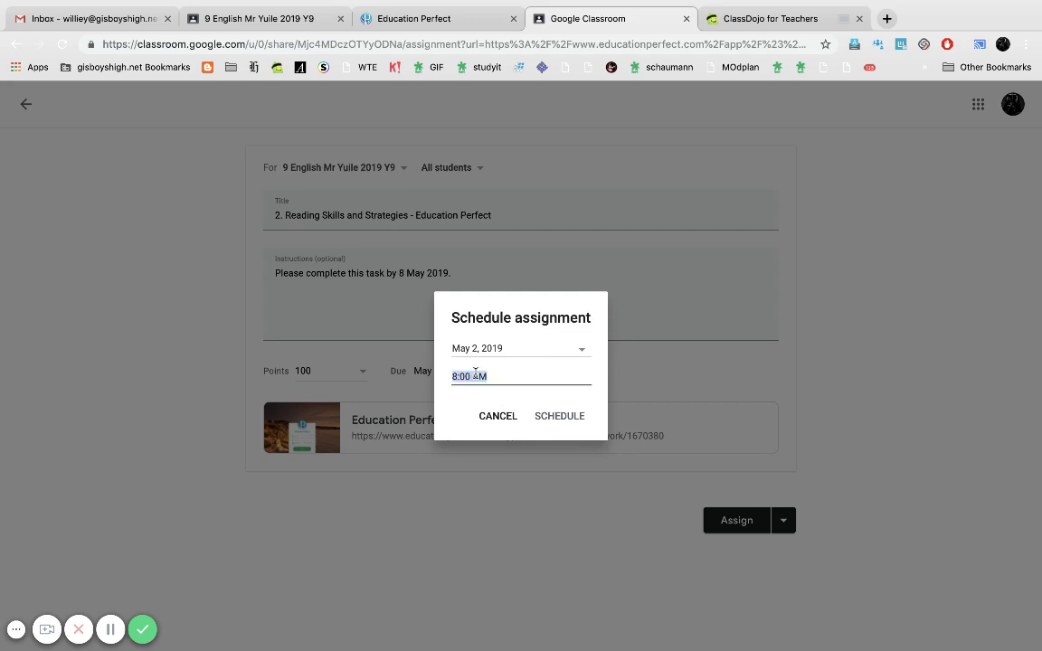
type("9:40")
left_click(569, 416)
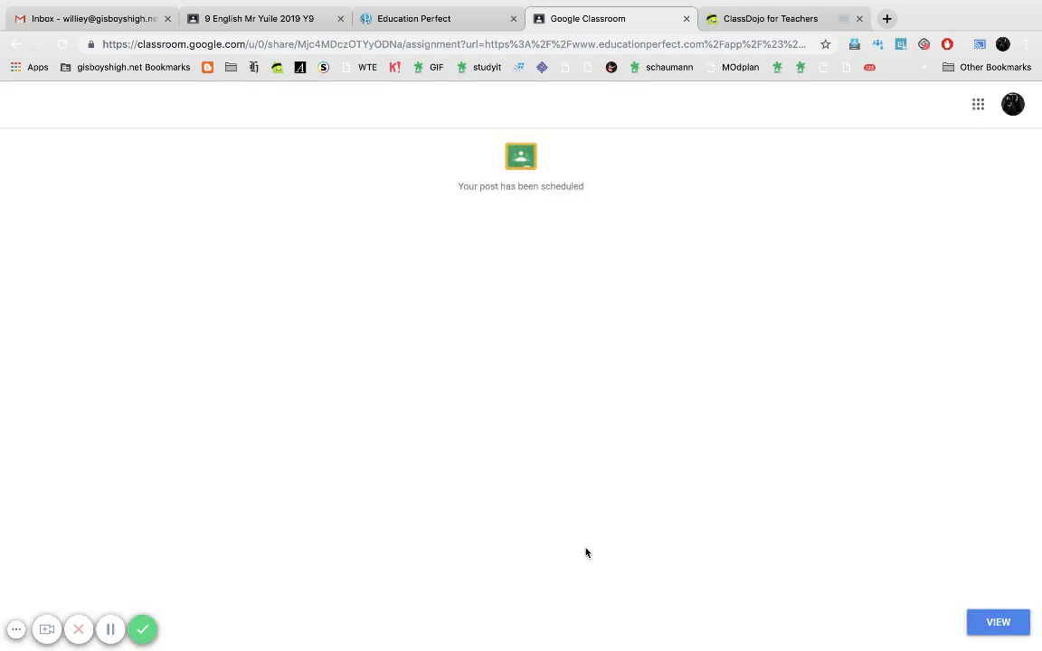
Step: View the class's Classwork list showing the assignment scheduled for tomorrow at 9:40 PM
left_click(999, 622)
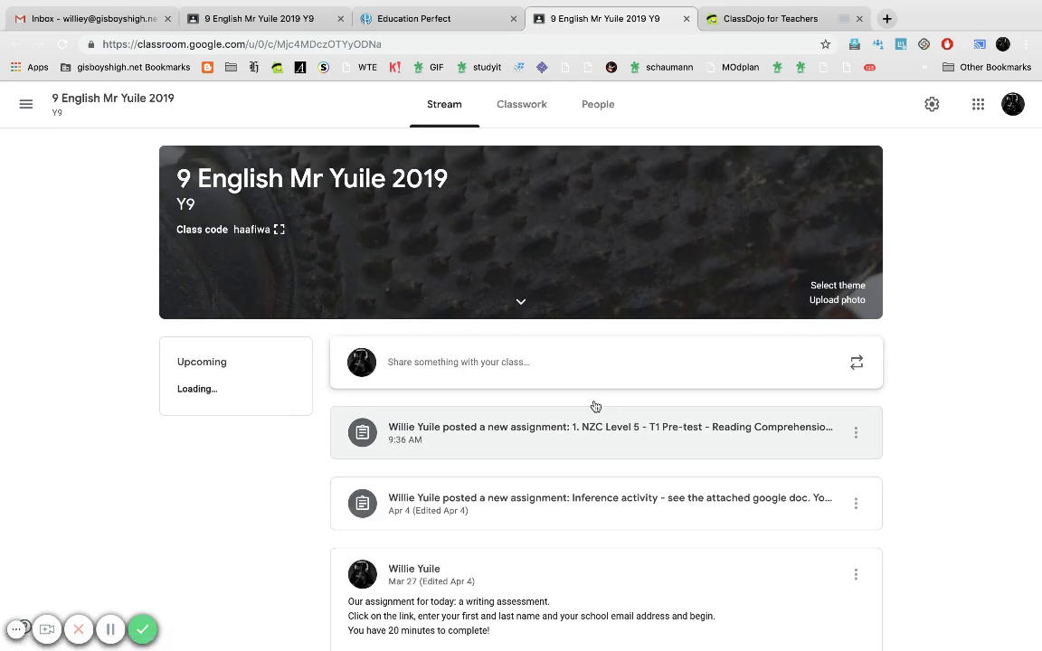
scroll(891, 502, "down", 1)
scroll(860, 499, "up", 1)
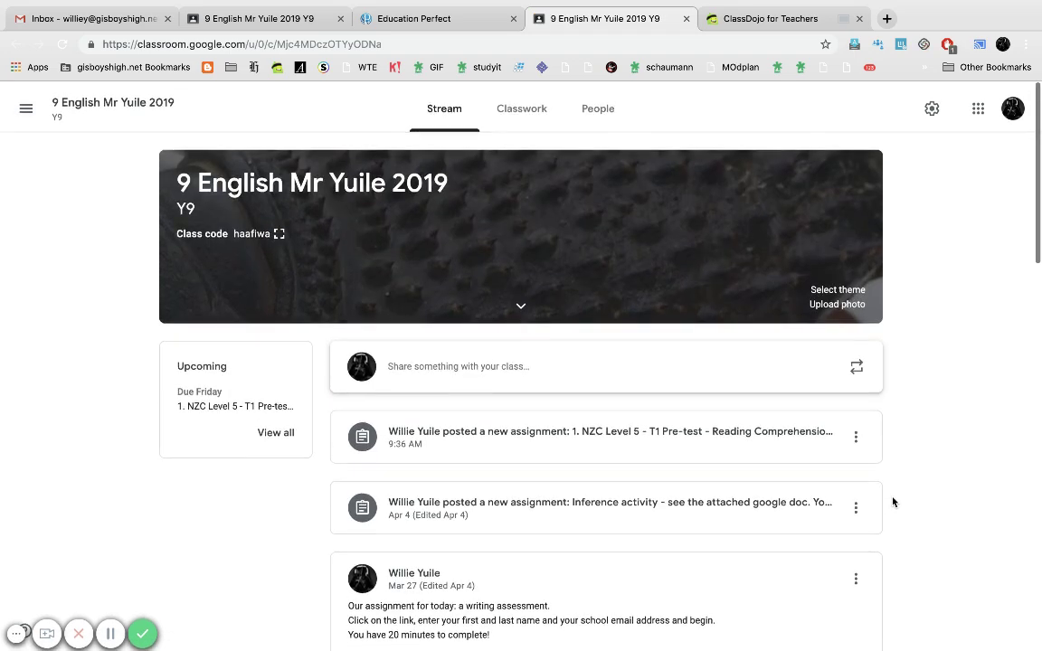
left_click(521, 103)
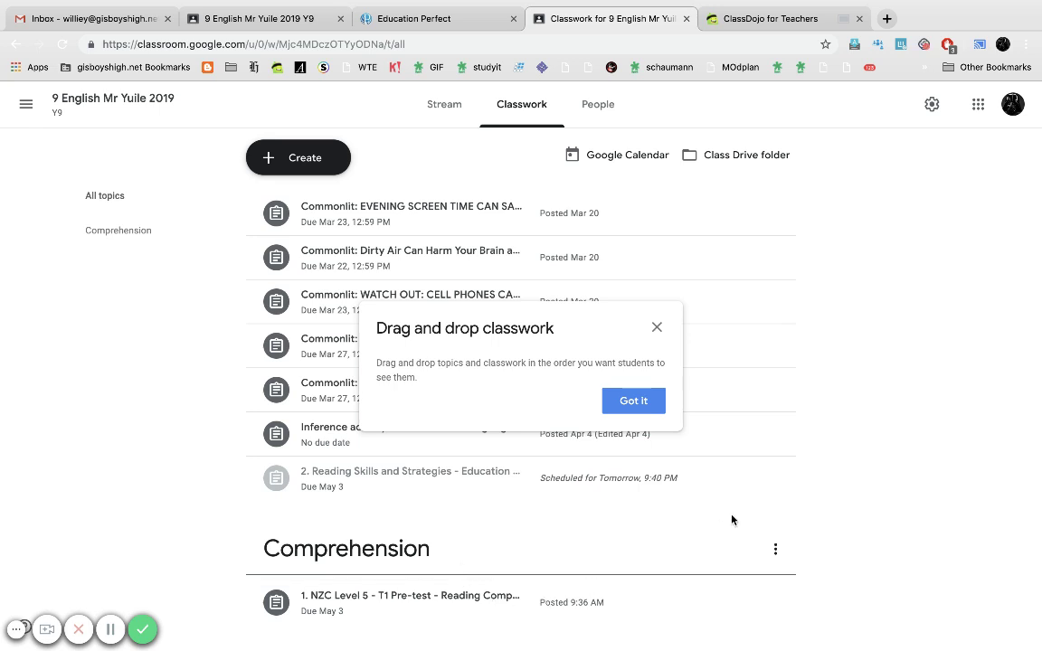
left_click(624, 404)
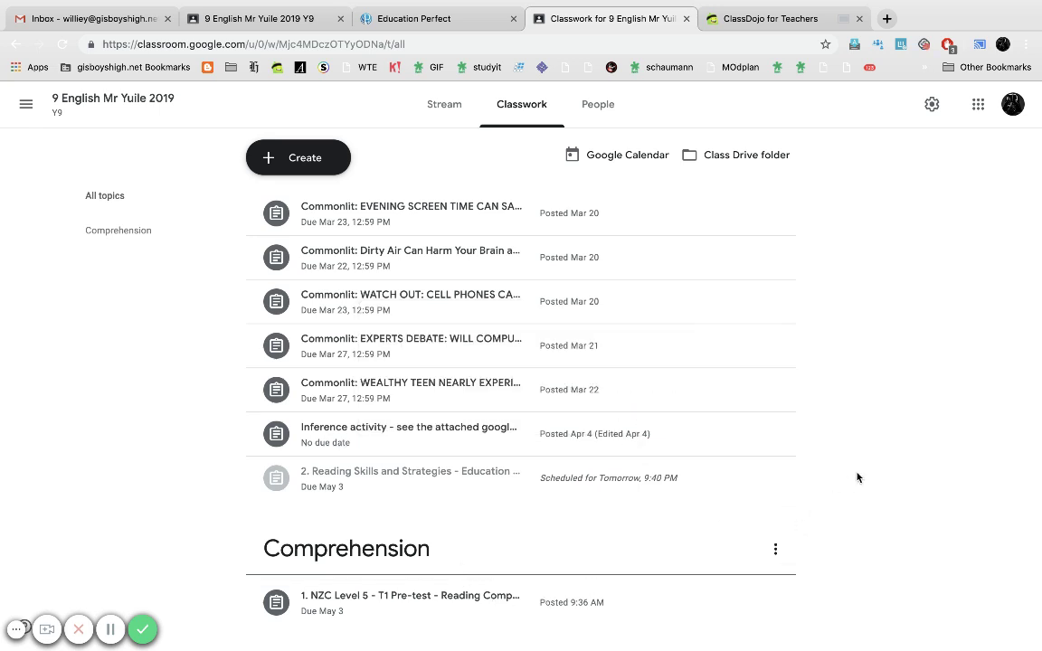